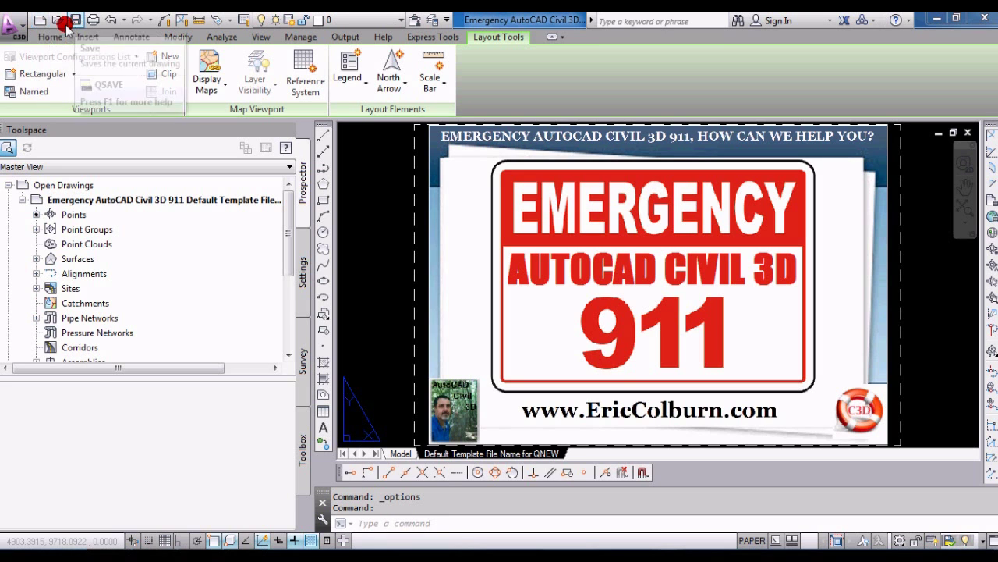
# Create a new drawing from the current default QNEW template and close it.
pyautogui.click(39, 21)
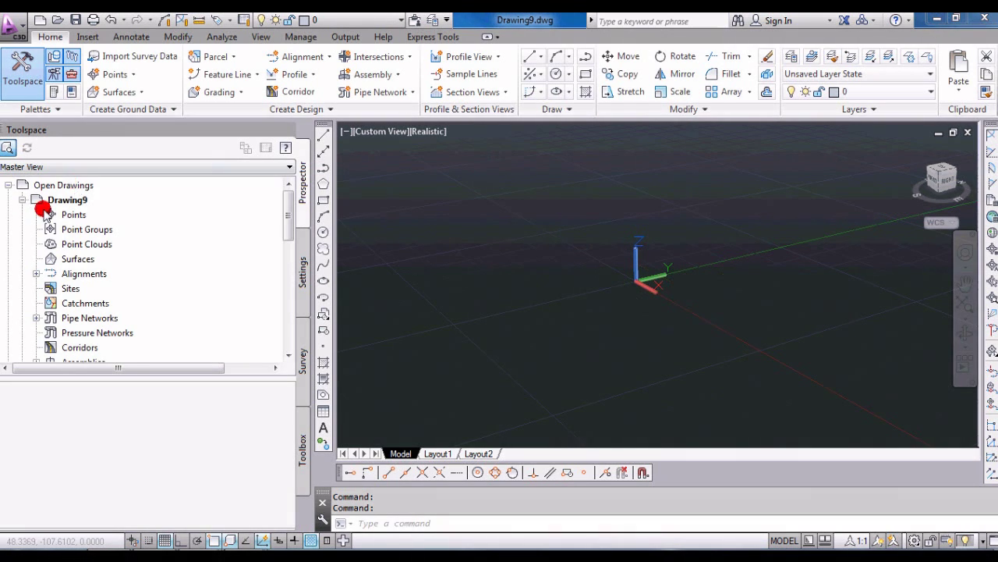
pyautogui.click(81, 199)
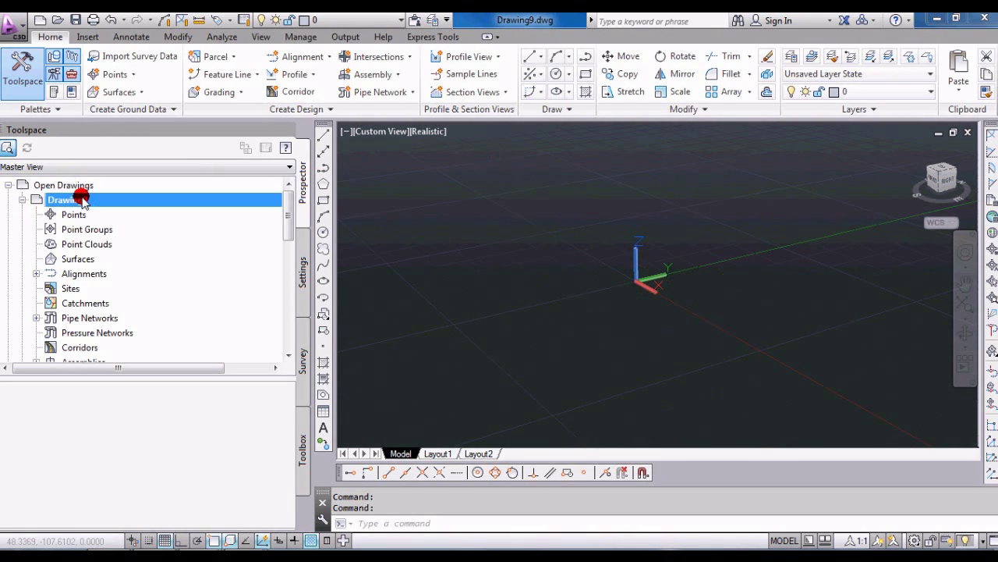
pyautogui.rightClick(82, 199)
pyautogui.click(113, 205)
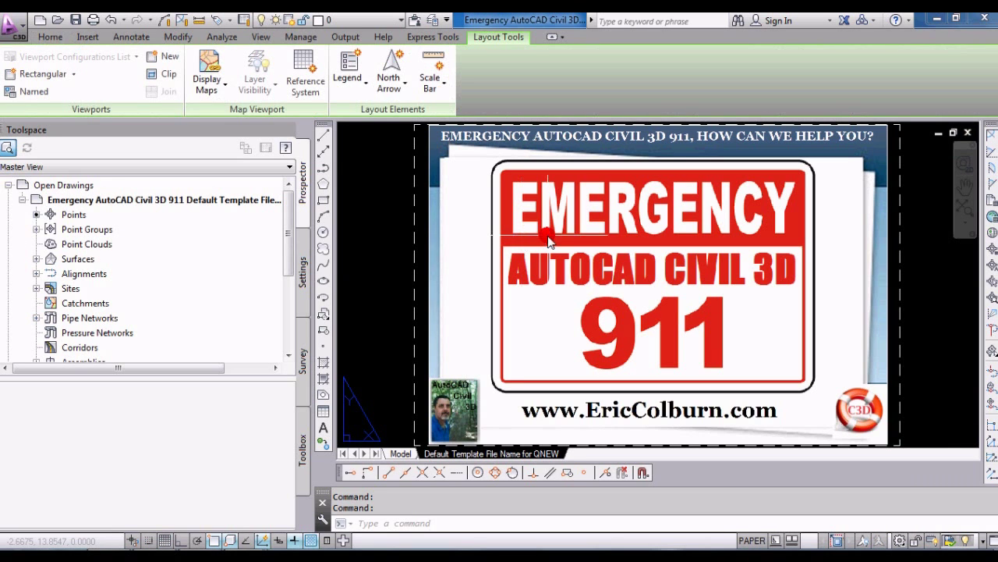
pyautogui.click(17, 29)
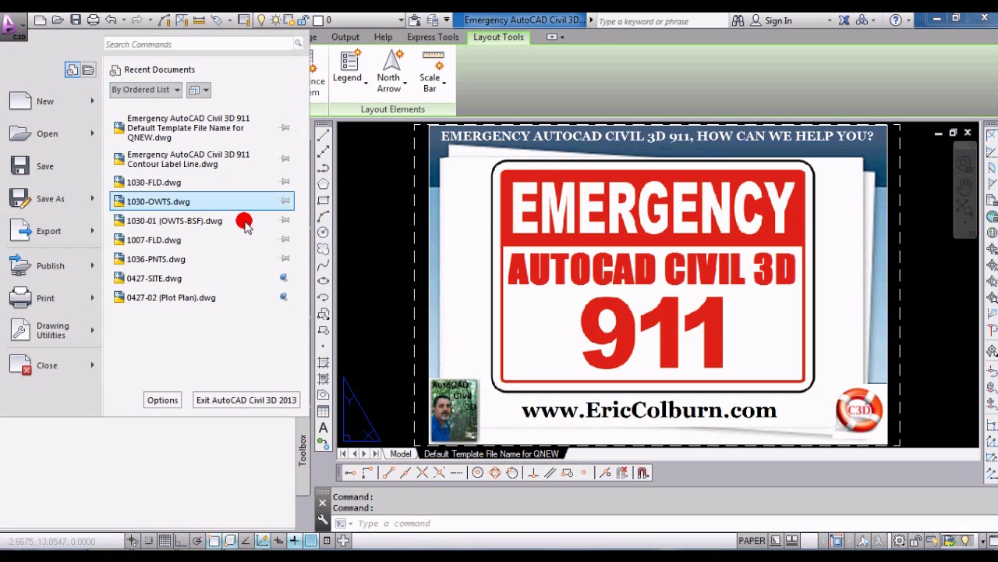
pyautogui.click(164, 401)
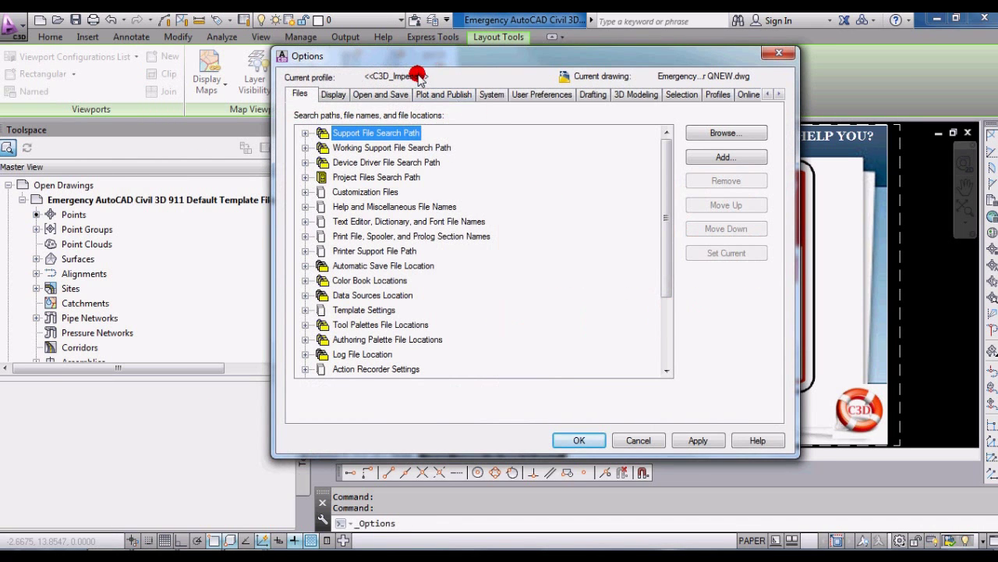
pyautogui.click(778, 53)
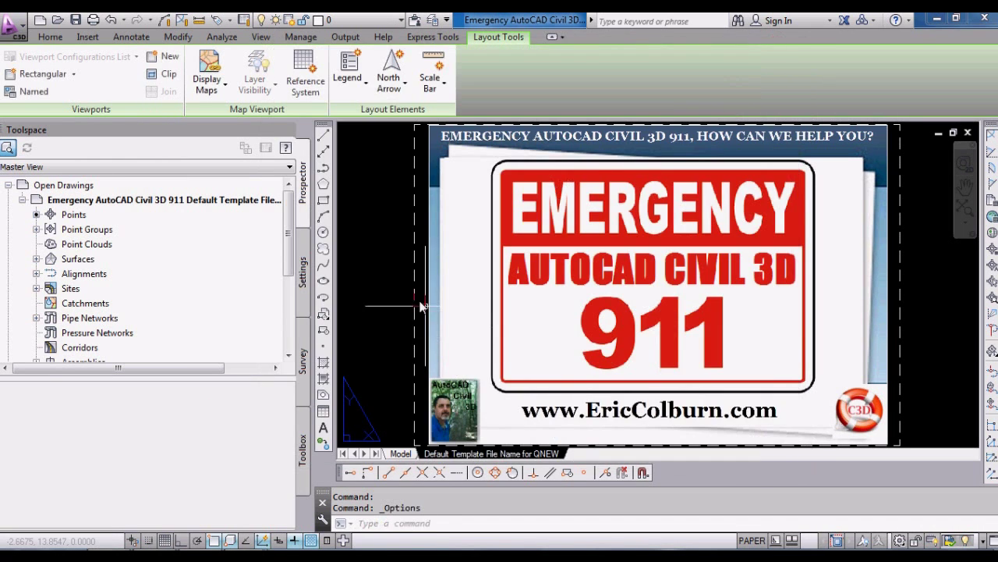
# Open the file location options and expand Default Template File Name for QNEW under Template Settings.
pyautogui.rightClick(379, 230)
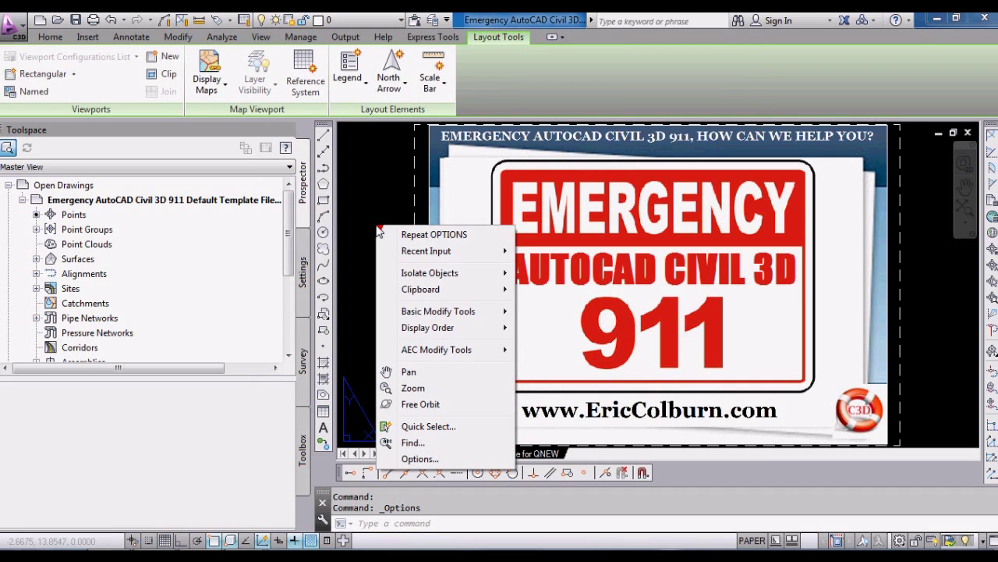
pyautogui.click(421, 460)
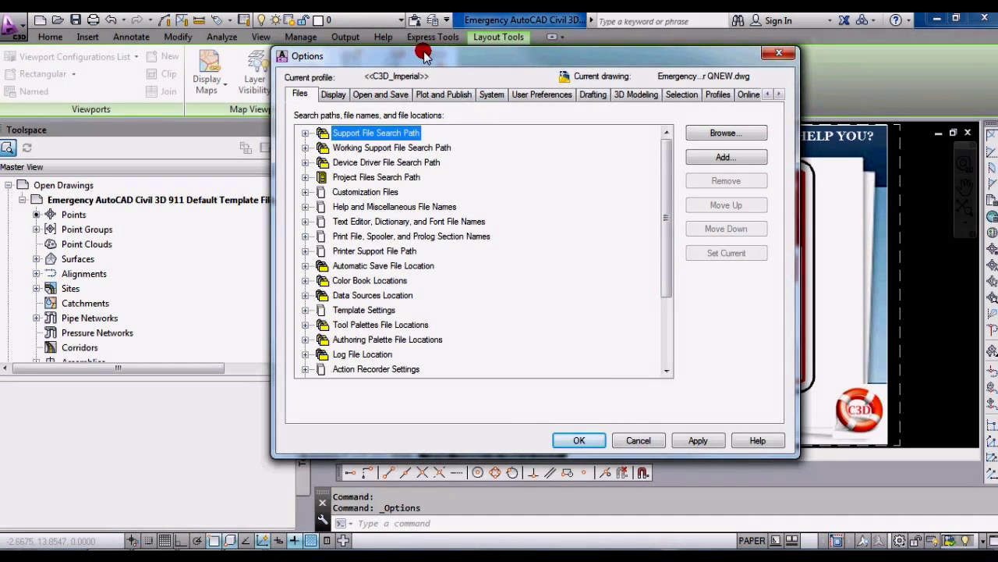
pyautogui.click(302, 95)
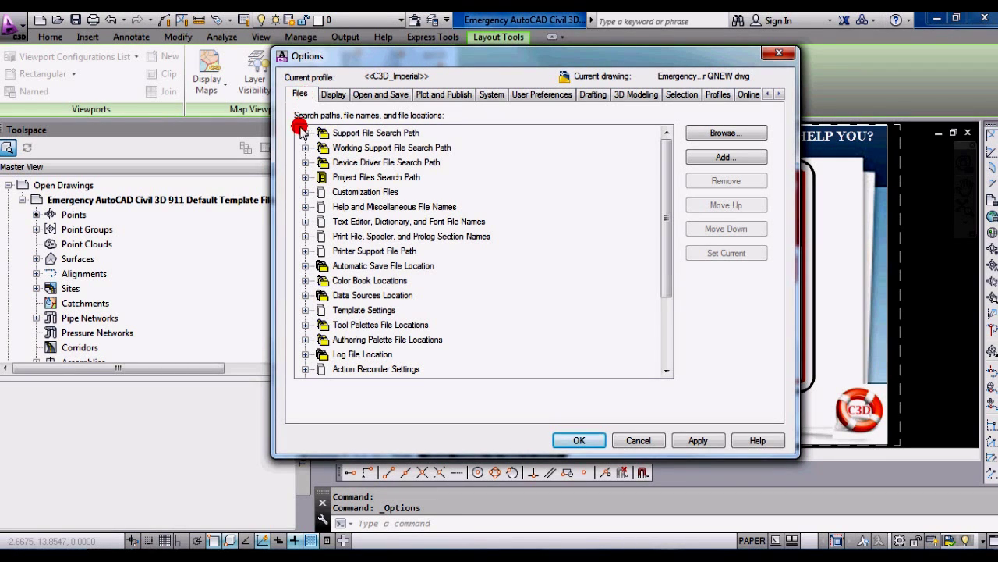
pyautogui.click(376, 313)
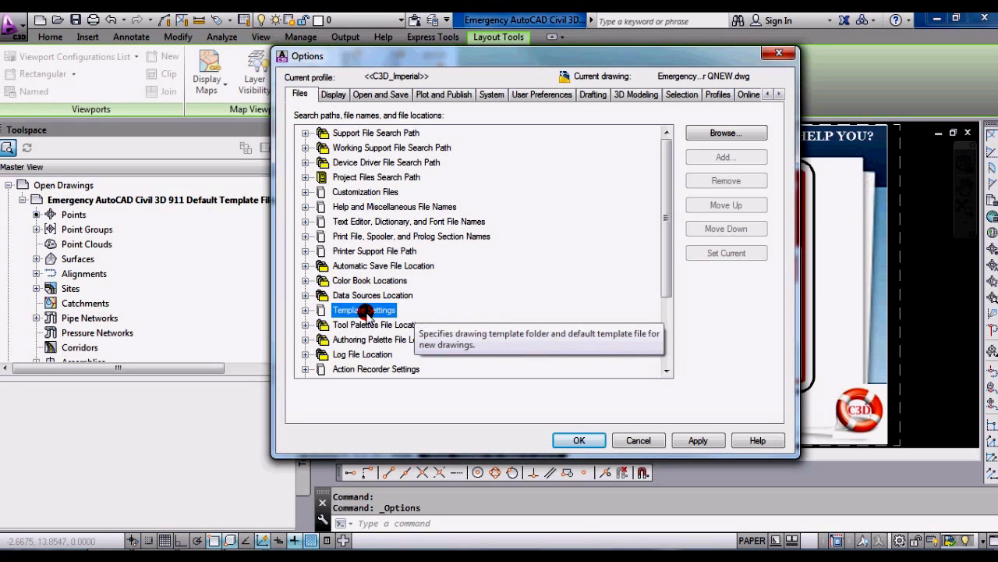
pyautogui.click(305, 310)
pyautogui.click(411, 354)
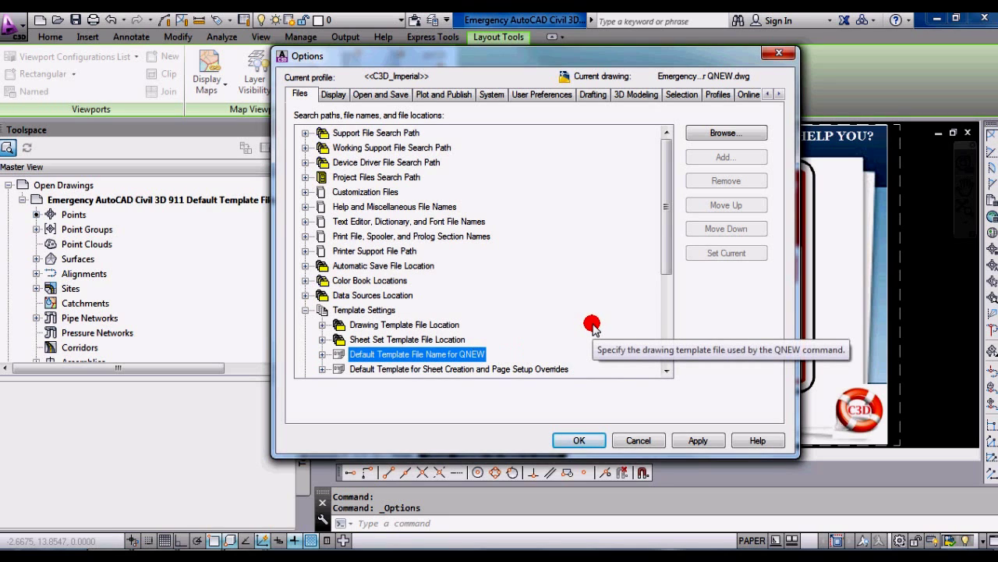
pyautogui.click(322, 354)
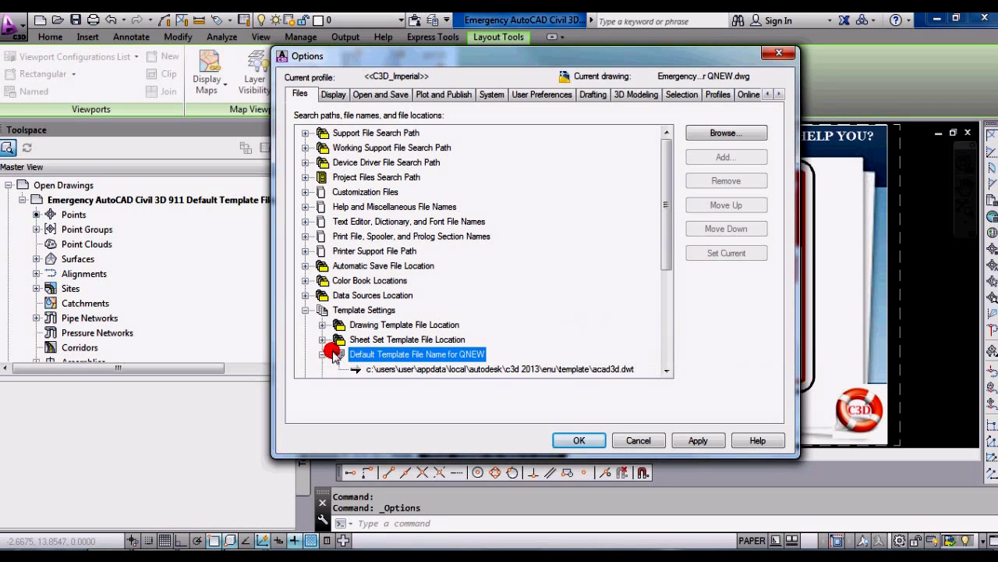
pyautogui.scroll(-1, 662, 230)
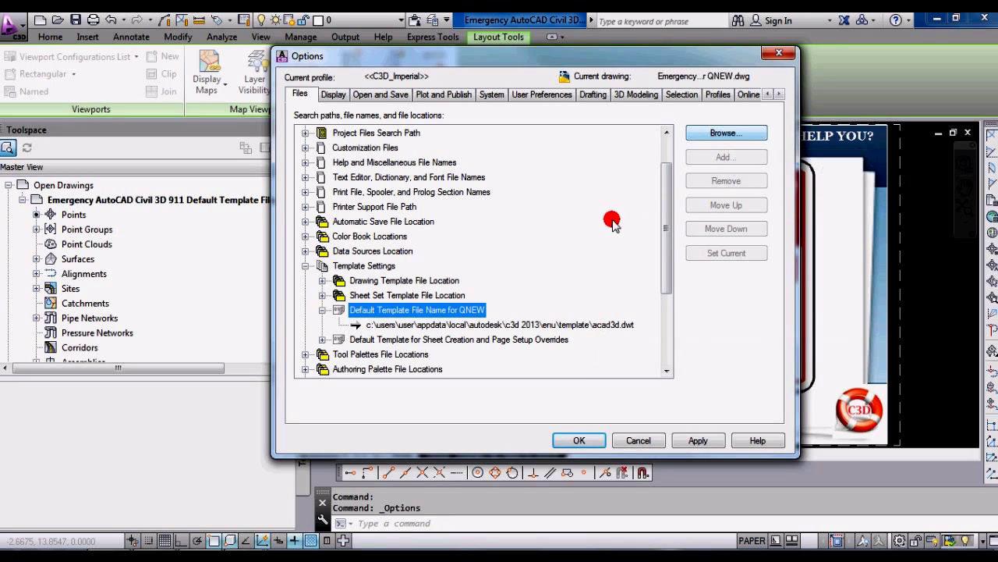
# Set the default QNEW template to FSC-PNTS.dwt from the Template folder and apply the options.
pyautogui.doubleClick(495, 325)
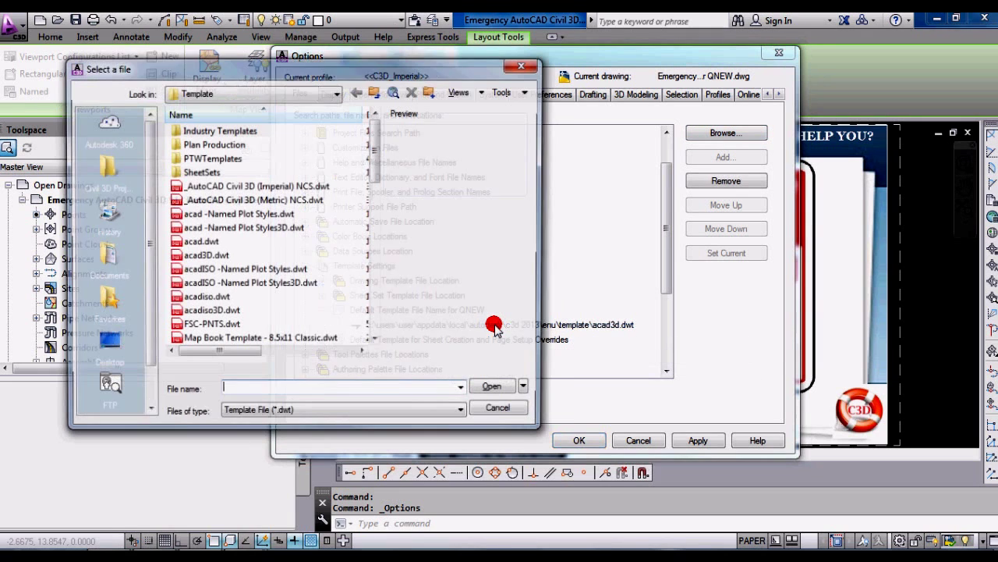
pyautogui.click(337, 94)
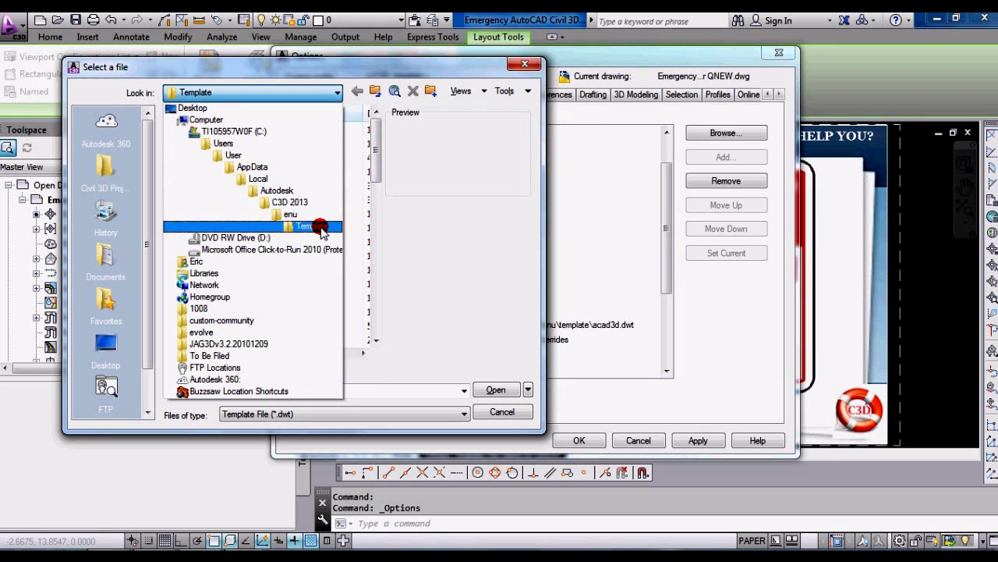
pyautogui.click(409, 218)
pyautogui.moveTo(375, 151); pyautogui.dragTo(382, 159)
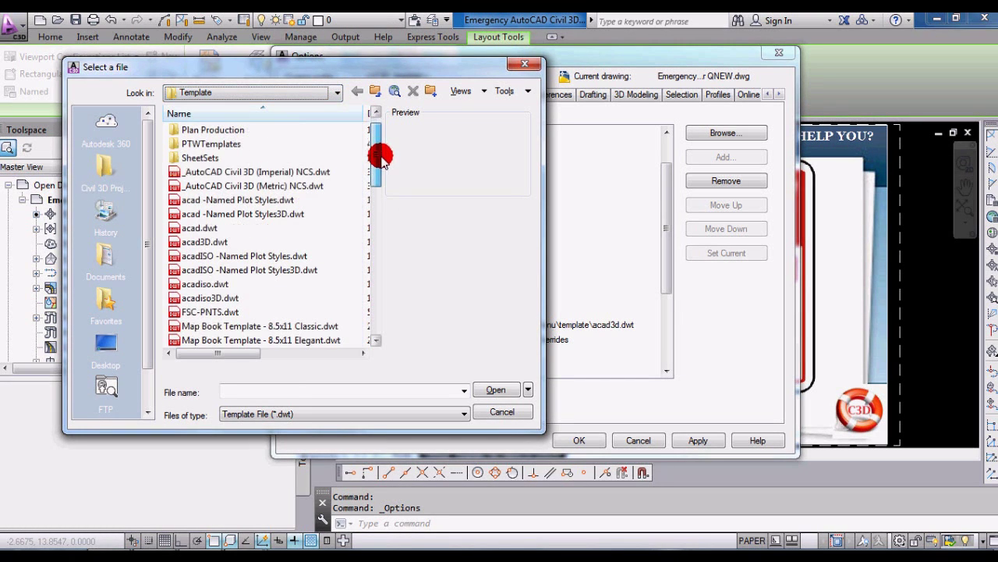
pyautogui.click(234, 312)
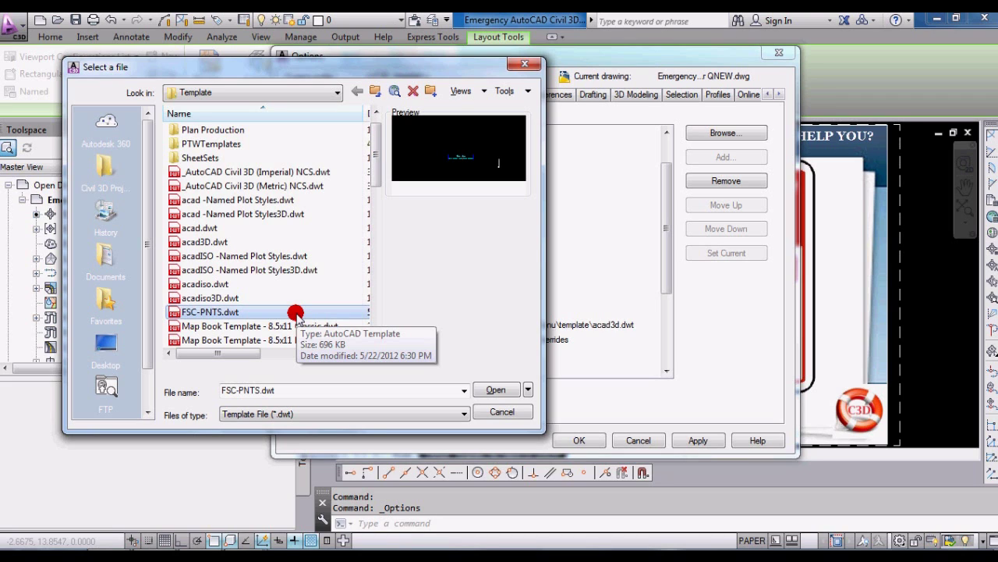
pyautogui.click(496, 389)
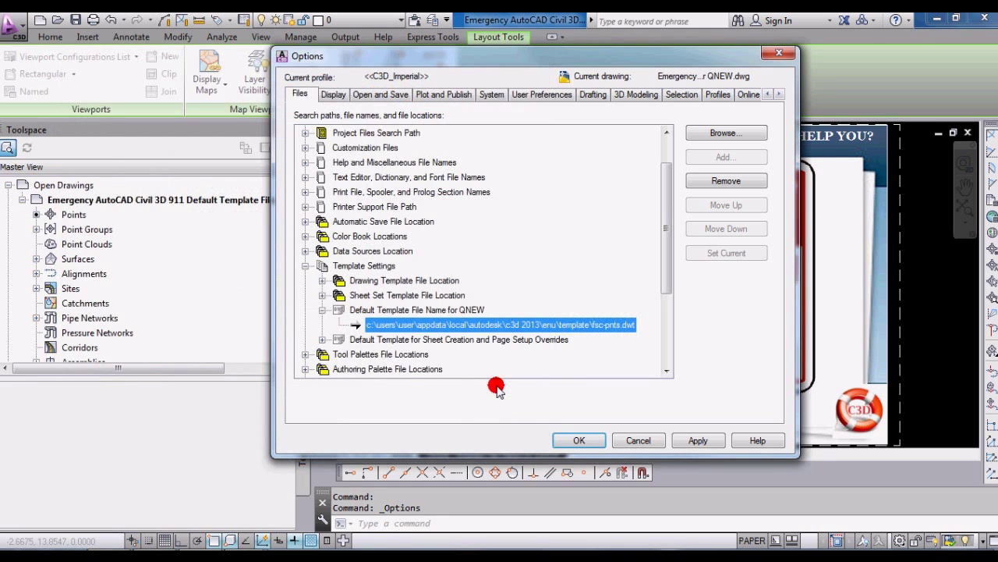
pyautogui.click(690, 441)
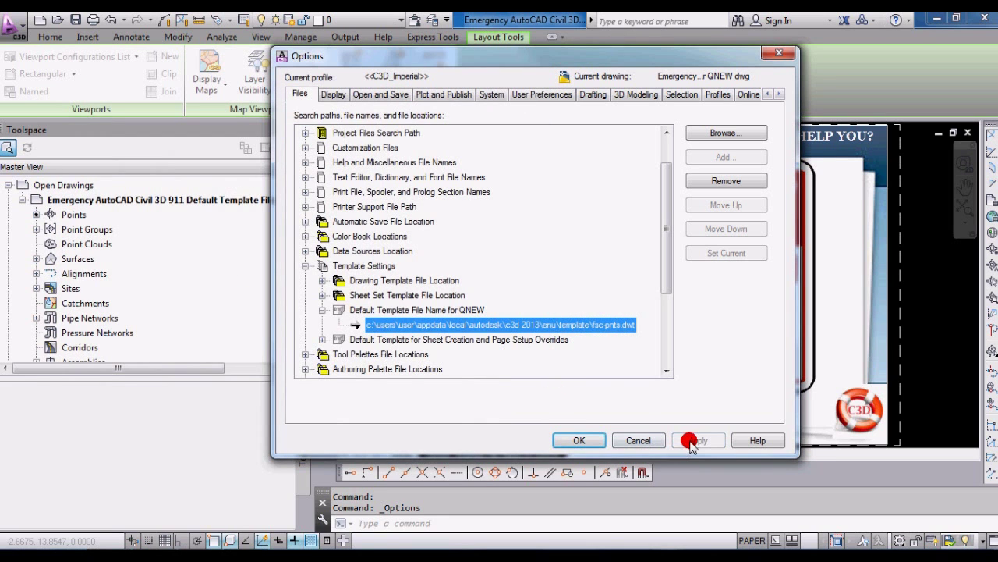
pyautogui.click(580, 439)
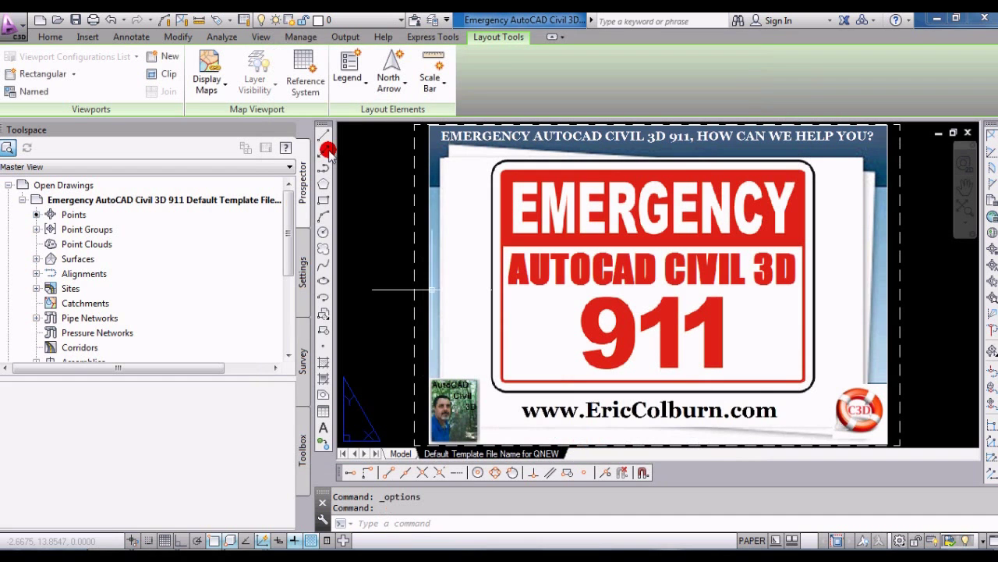
# Create a new drawing with QNEW and check its PNTS WKSHT layout and model space.
pyautogui.click(41, 20)
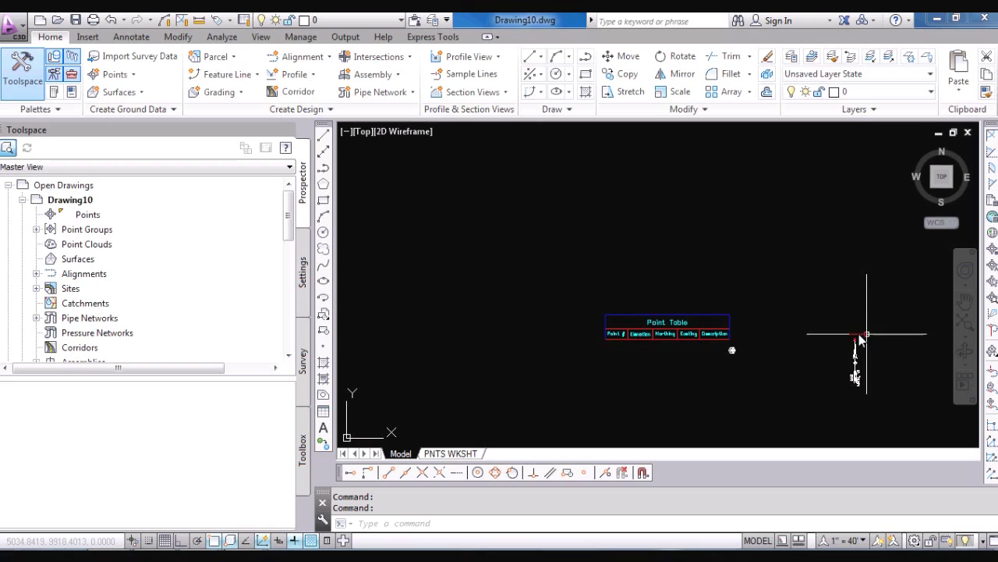
pyautogui.click(452, 454)
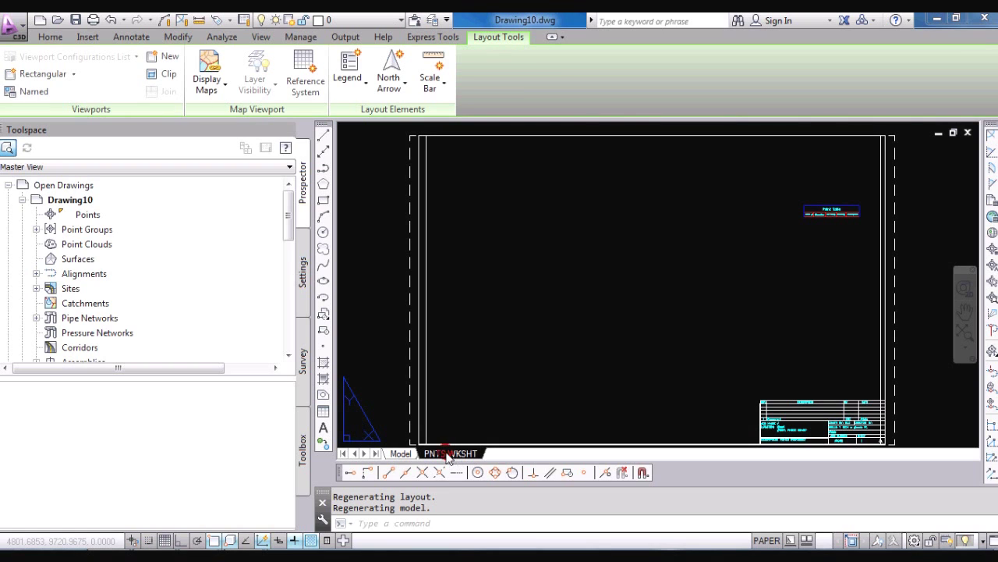
pyautogui.click(400, 453)
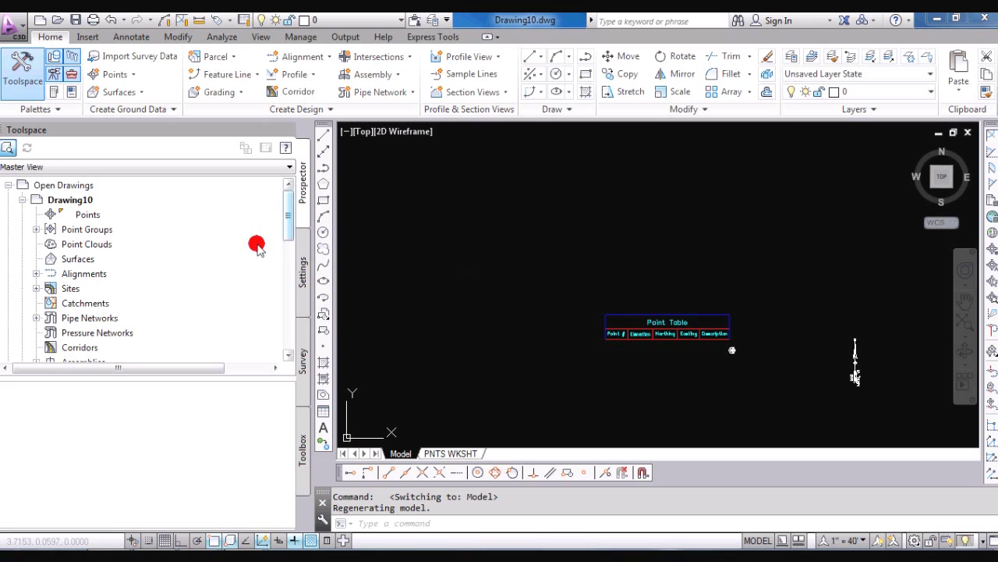
# Close the new test drawing without saving its changes.
pyautogui.click(51, 200)
pyautogui.rightClick(51, 200)
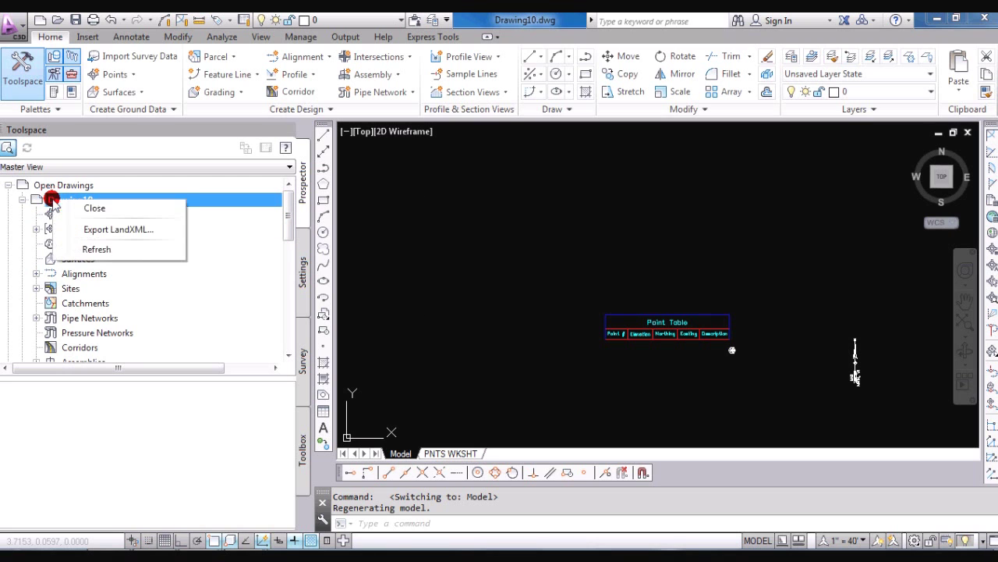
pyautogui.click(91, 206)
pyautogui.click(465, 321)
pyautogui.click(509, 319)
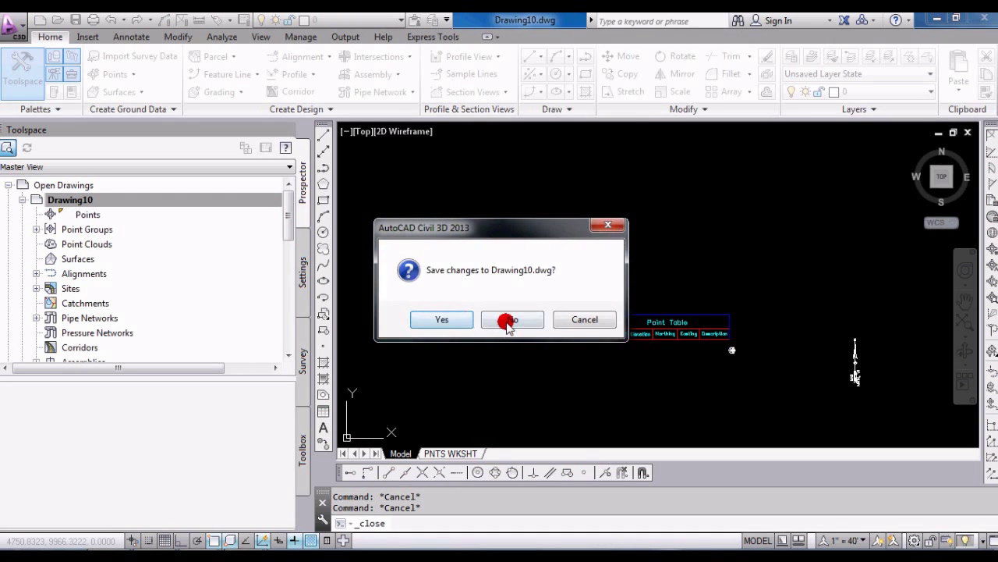